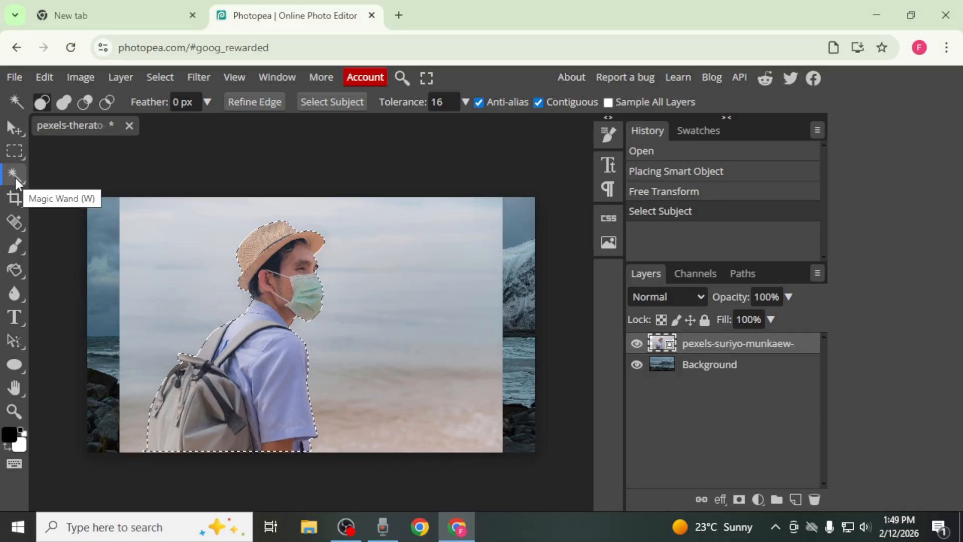
Copy the selected man to his own layer and delete the original portrait layer.
key("ctrl+j")
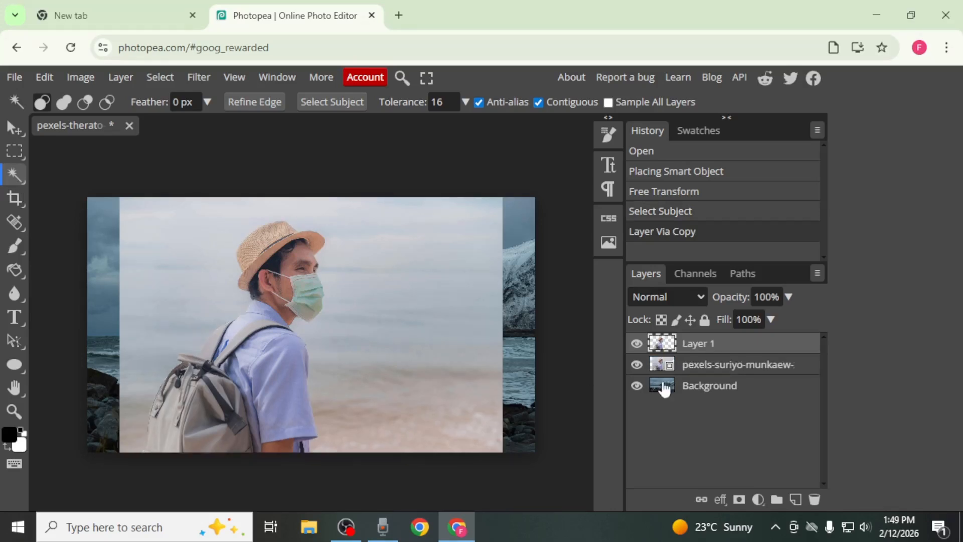
left_click(729, 371)
key("Delete")
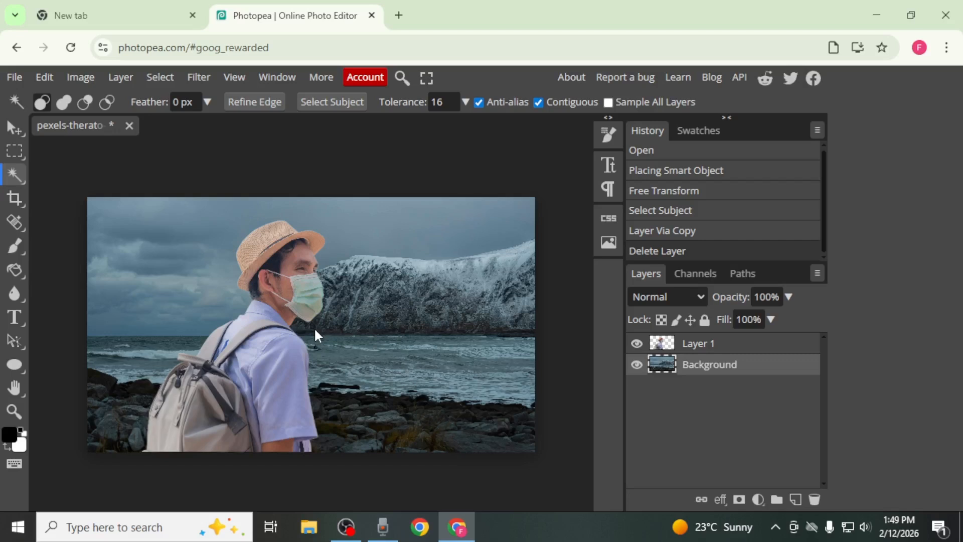
Search Google for "extract gradient" in the other browser tab and open Adobe Color's image gradient extraction page.
left_click(152, 5)
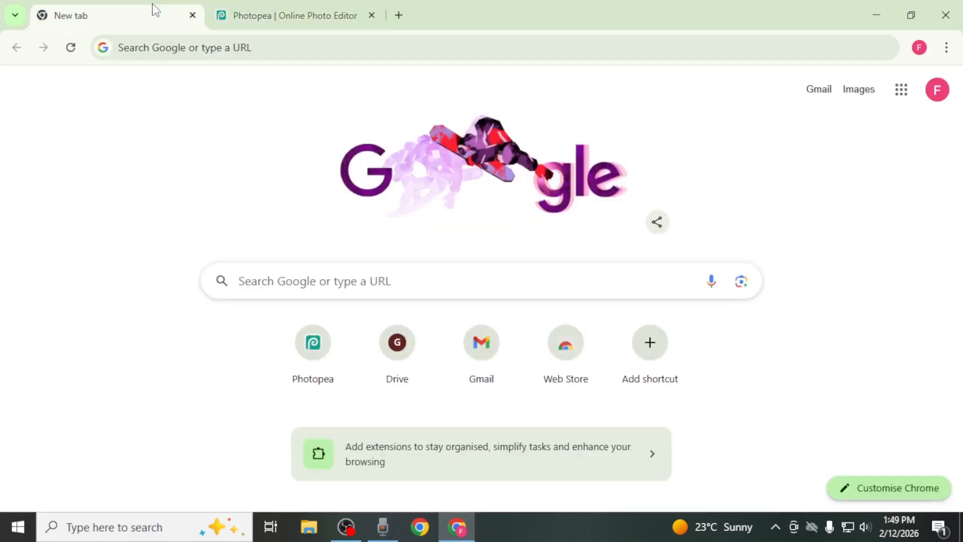
left_click(297, 49)
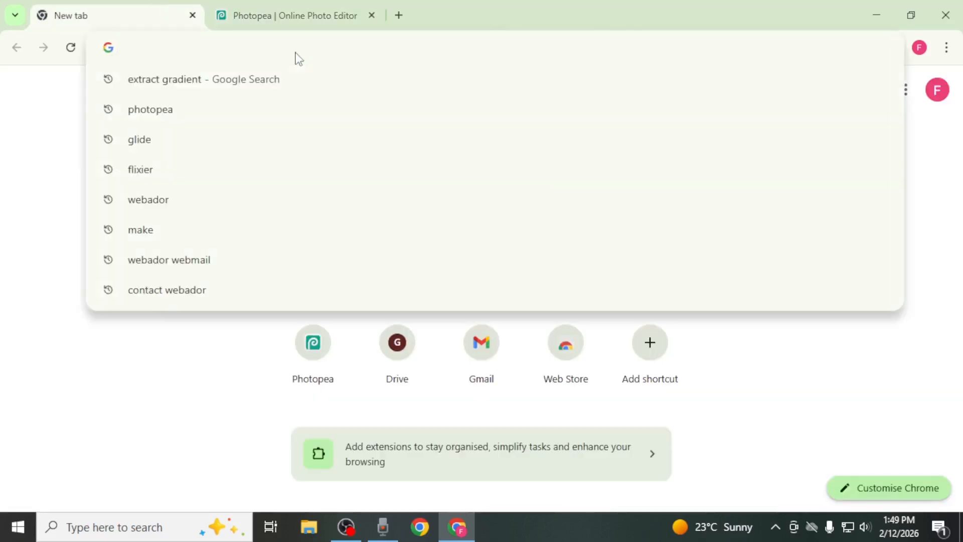
left_click(273, 79)
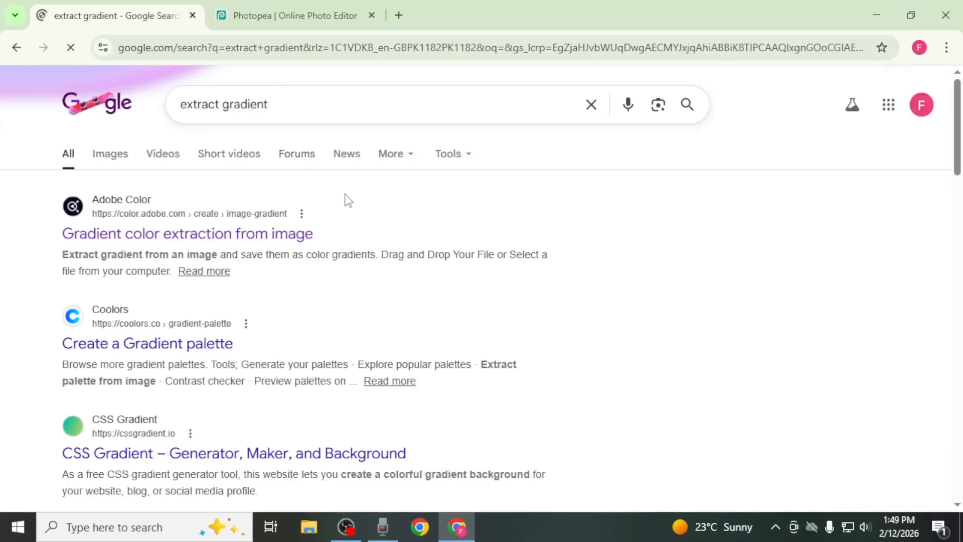
left_click(136, 235)
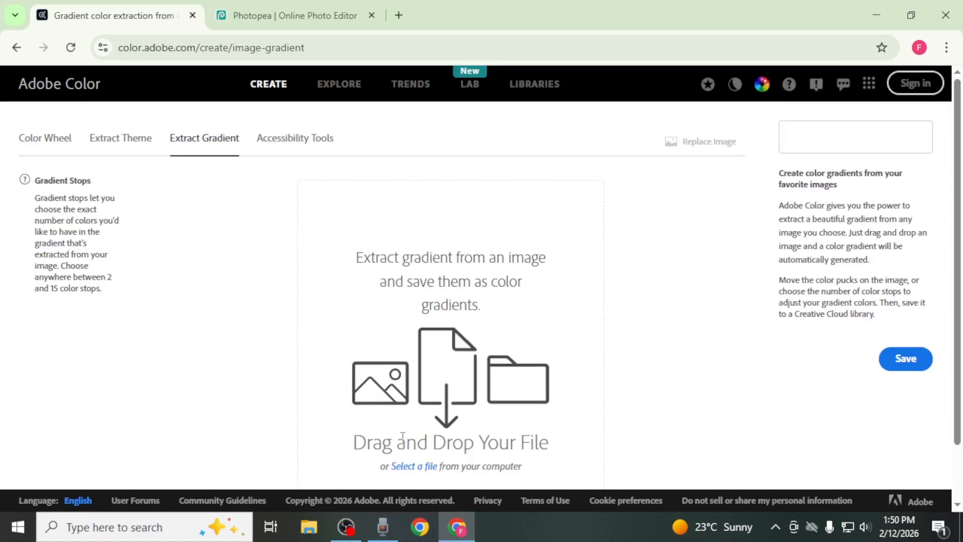
Upload the seascape image pexels-therato-35755556 from Downloads to extract its gradient.
left_click(424, 472)
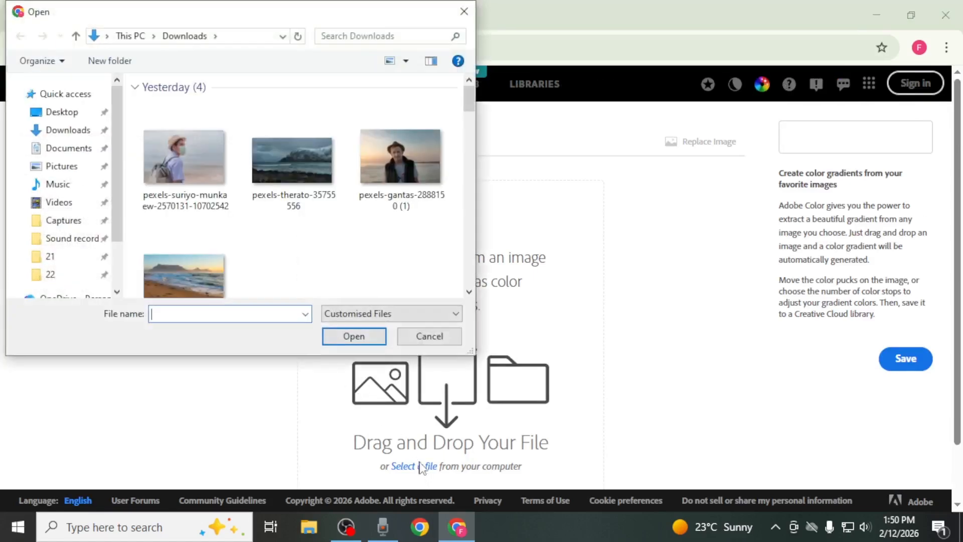
left_click(321, 195)
left_click(363, 334)
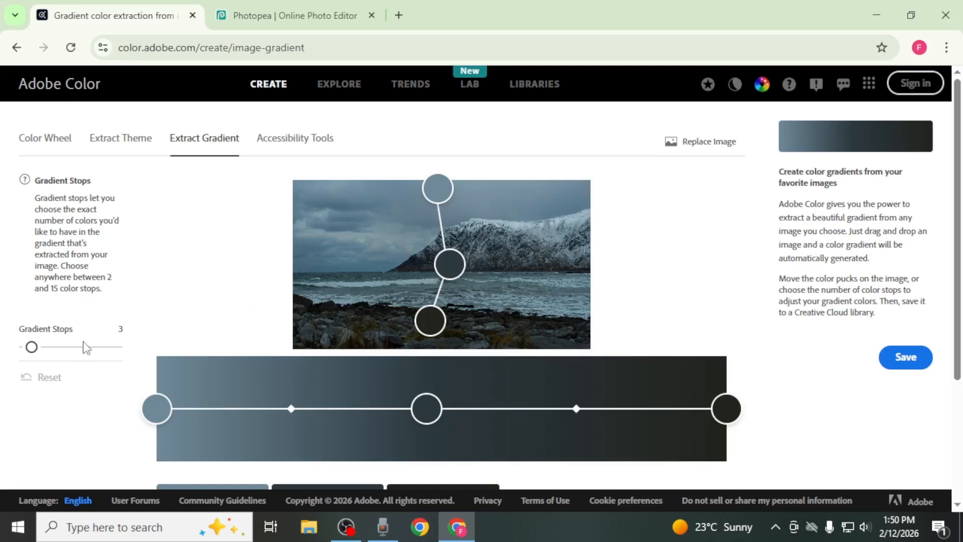
Set the extracted gradient to 4 stops and view the color codes of its swatches.
left_click_drag(32, 348, 38, 350)
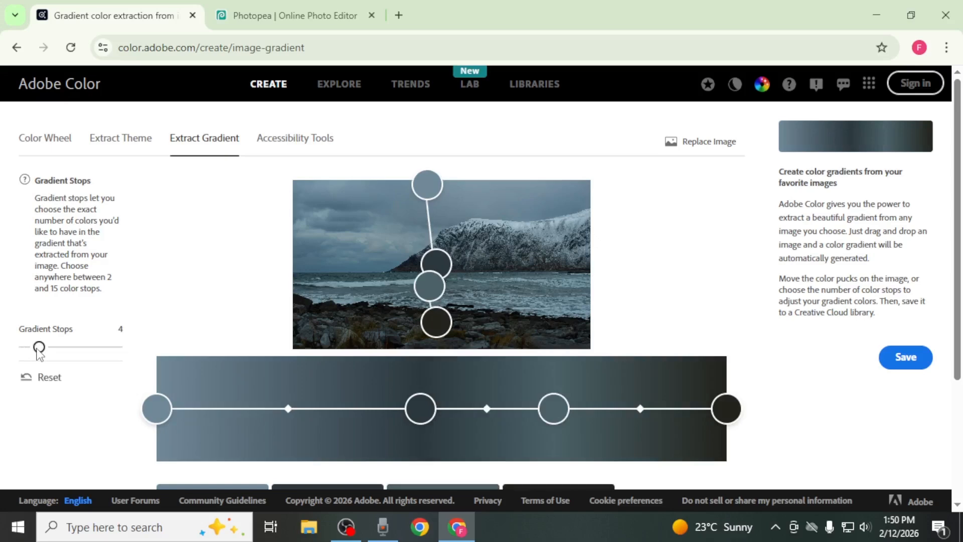
scroll(783, 276, "down", 4)
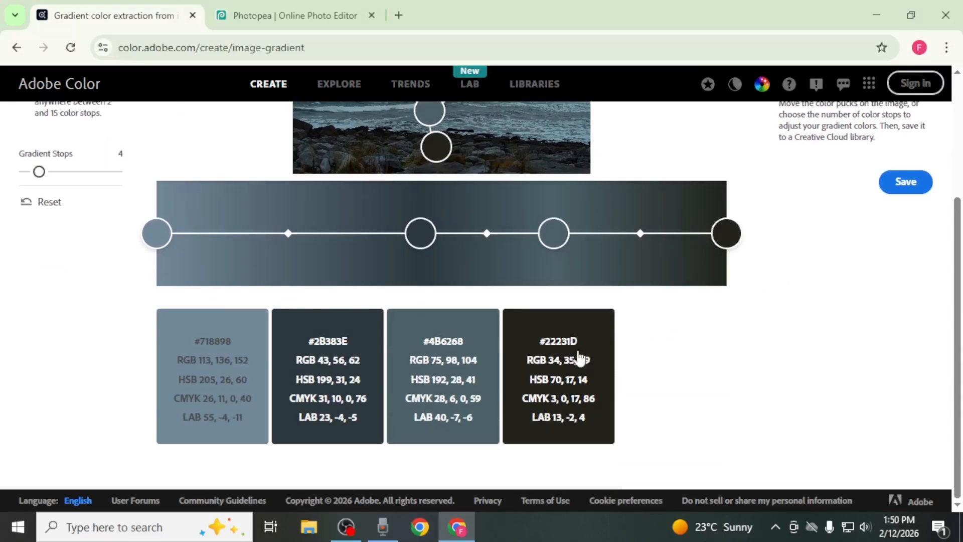
mouse_move(486, 375)
mouse_move(545, 379)
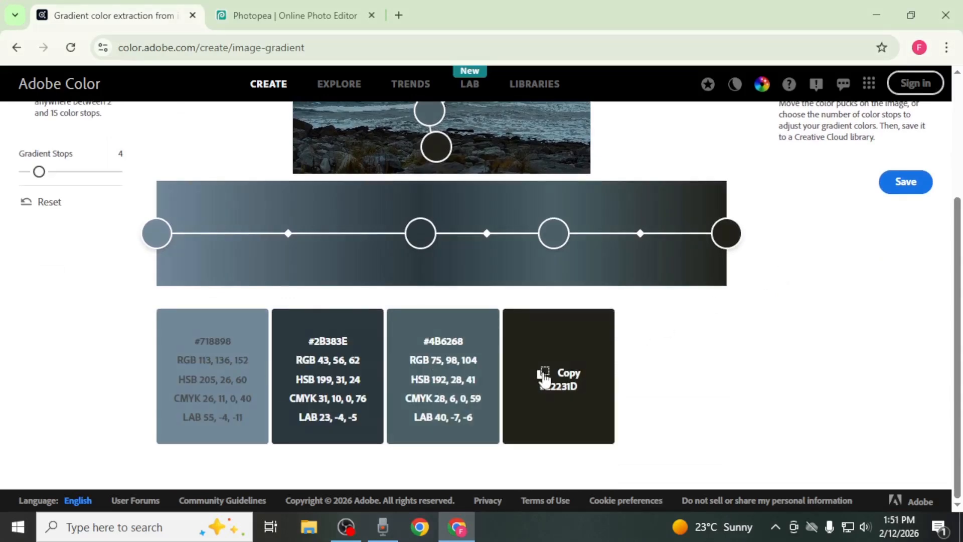
Switch back to Photopea and add a Gradient Map adjustment layer above the Background layer.
left_click(329, 6)
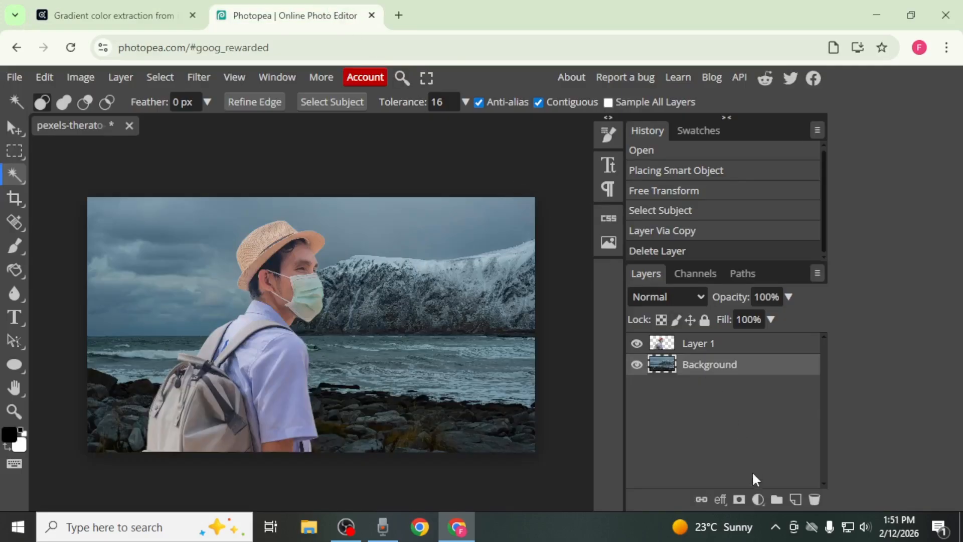
left_click(758, 500)
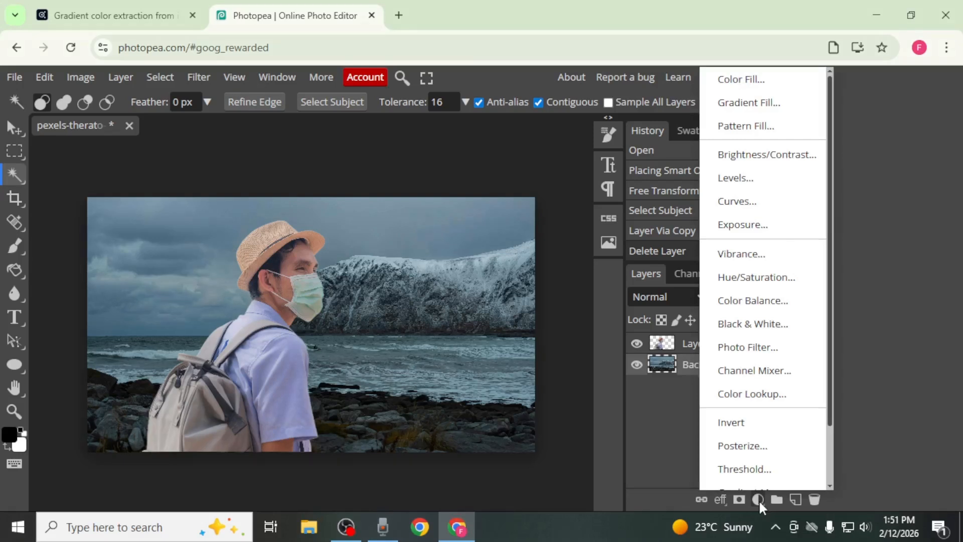
scroll(773, 326, "down", 3)
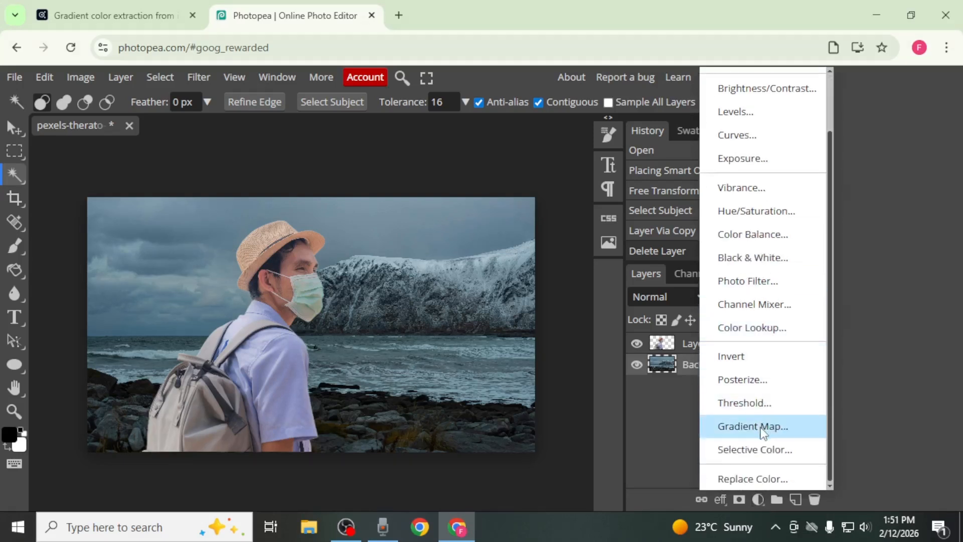
left_click(763, 431)
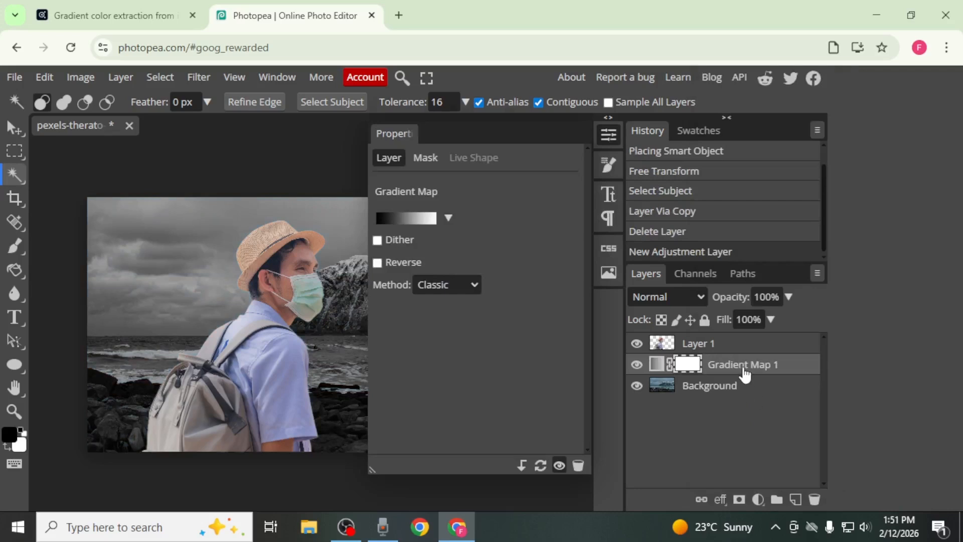
Place the gradient map above Layer 1 and apply it as a clipping mask to that layer.
left_click_drag(738, 368, 738, 343)
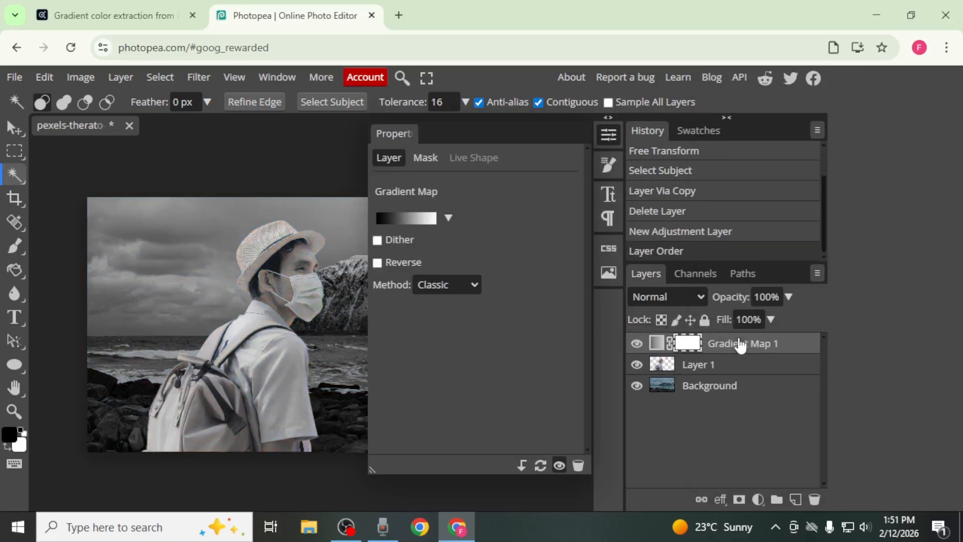
right_click(741, 345)
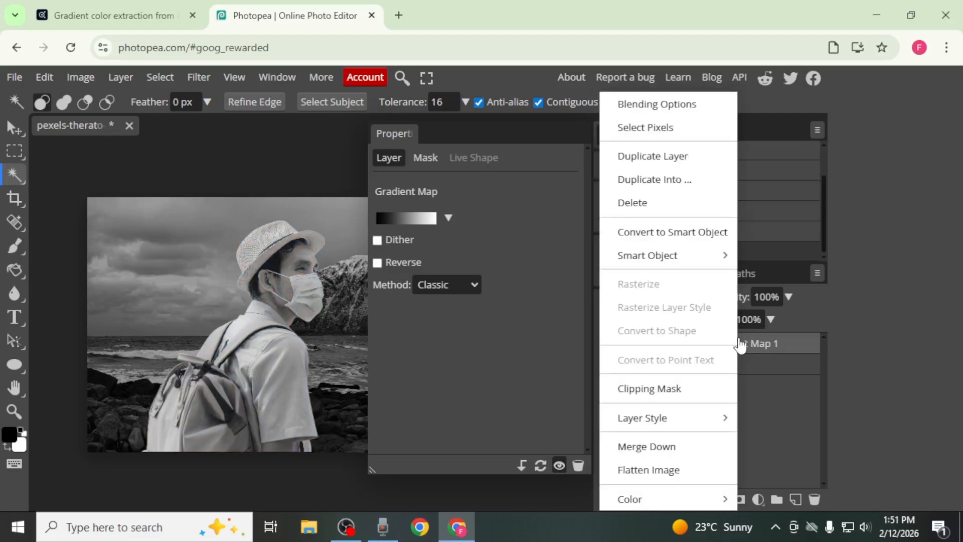
left_click(657, 389)
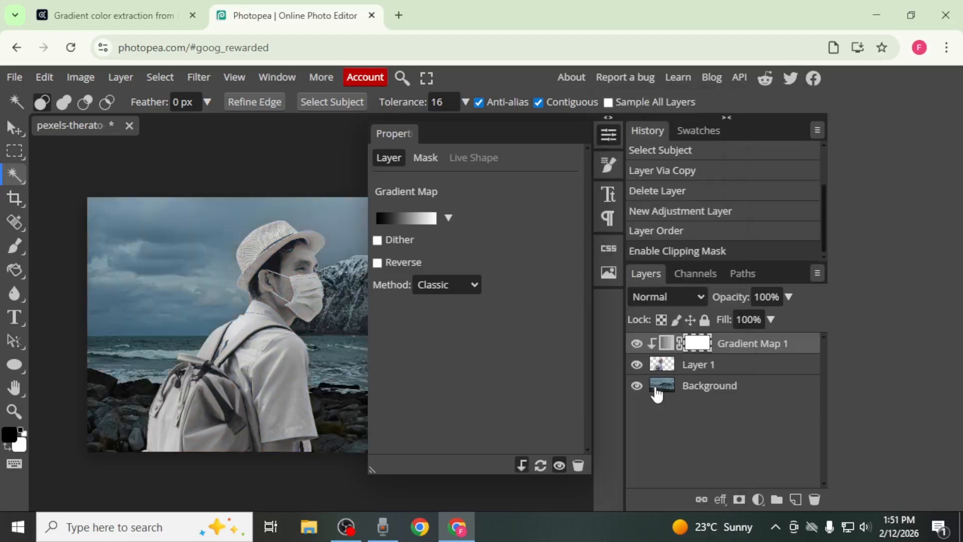
Set the gradient map's white end stop to #718898, copied from the first Adobe Color swatch.
left_click(423, 220)
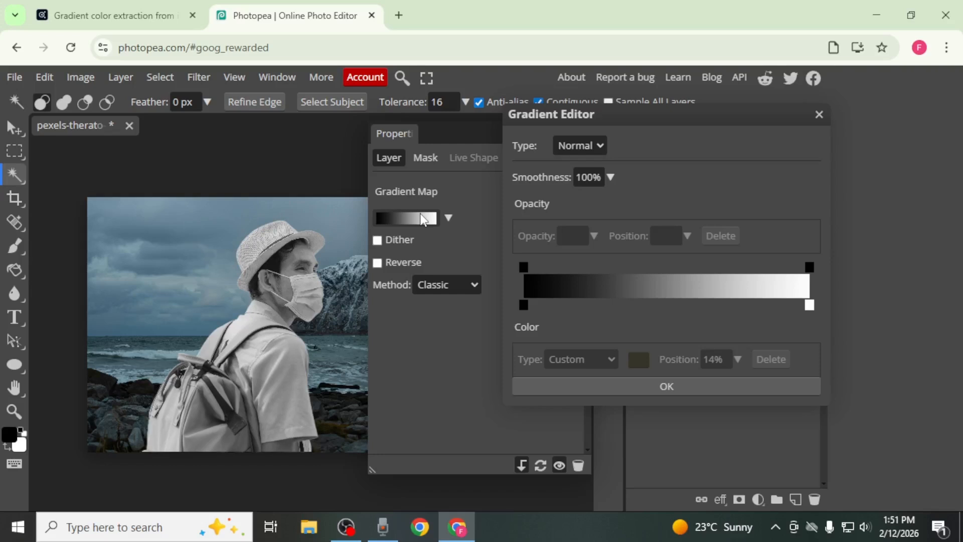
left_click(178, 6)
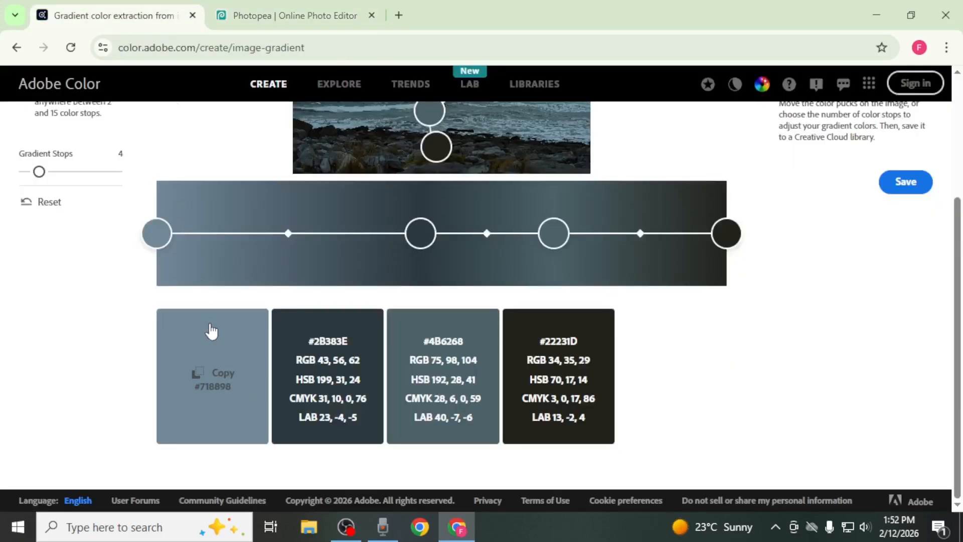
left_click(222, 364)
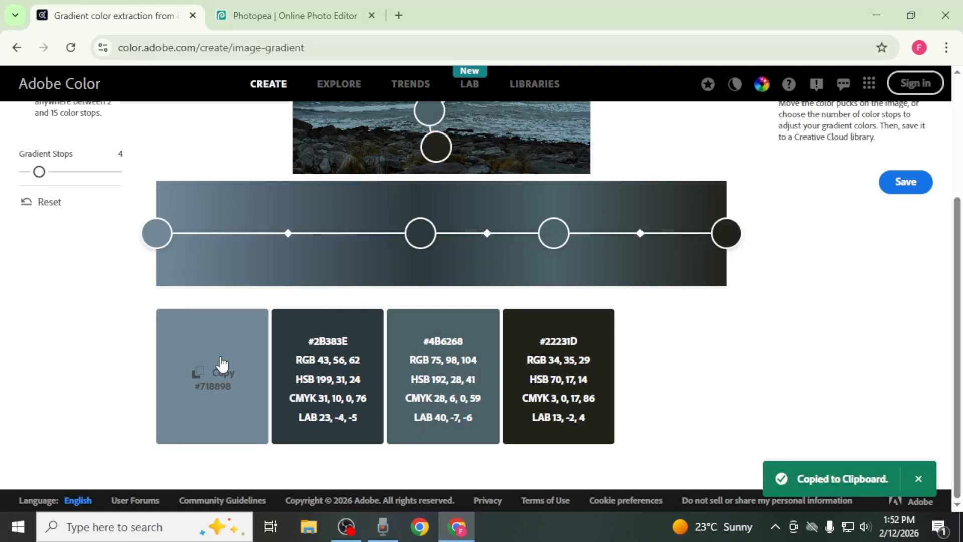
left_click(277, 7)
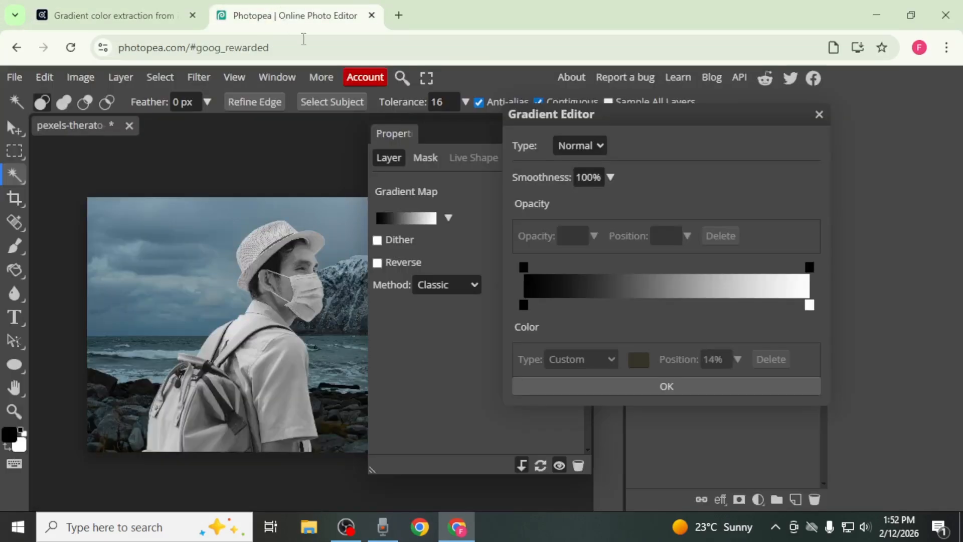
double_click(810, 305)
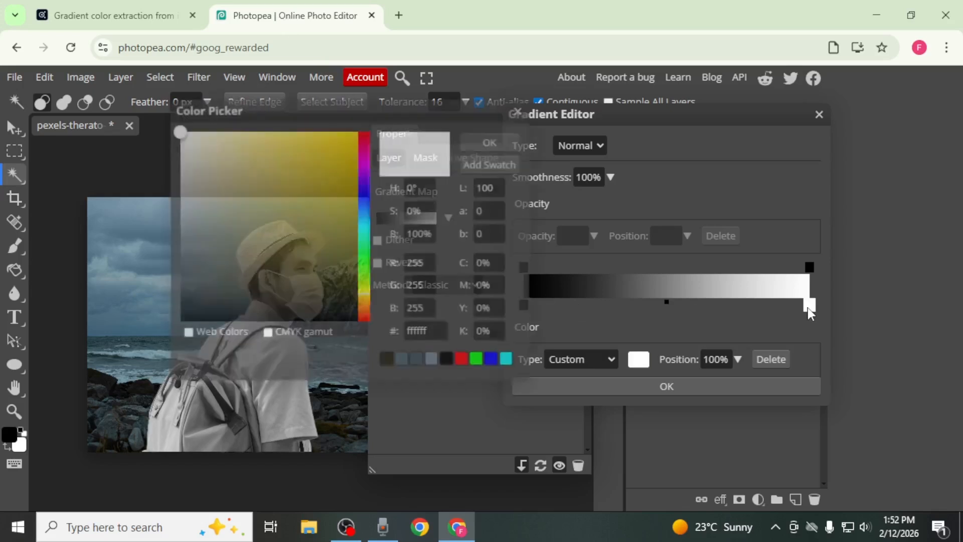
double_click(425, 332)
key("ctrl+v")
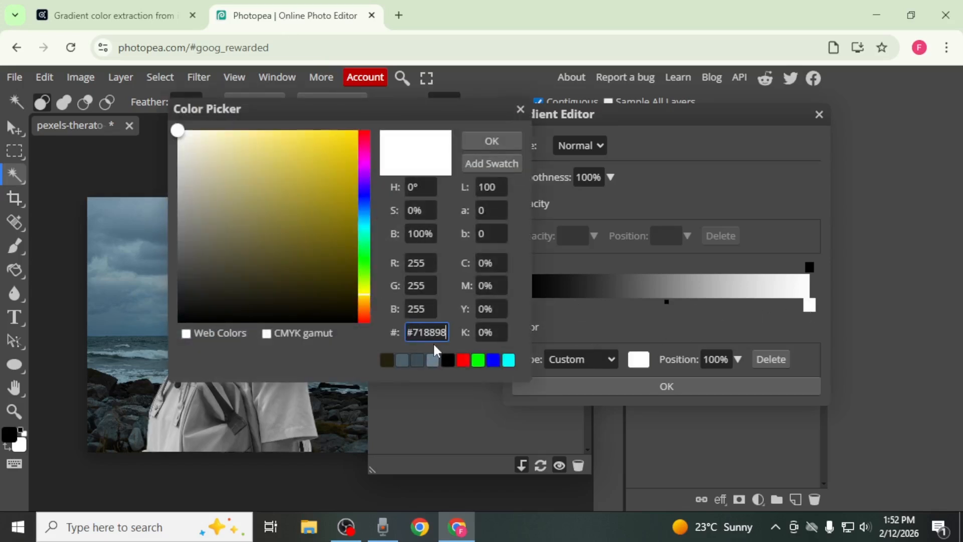
key("Return")
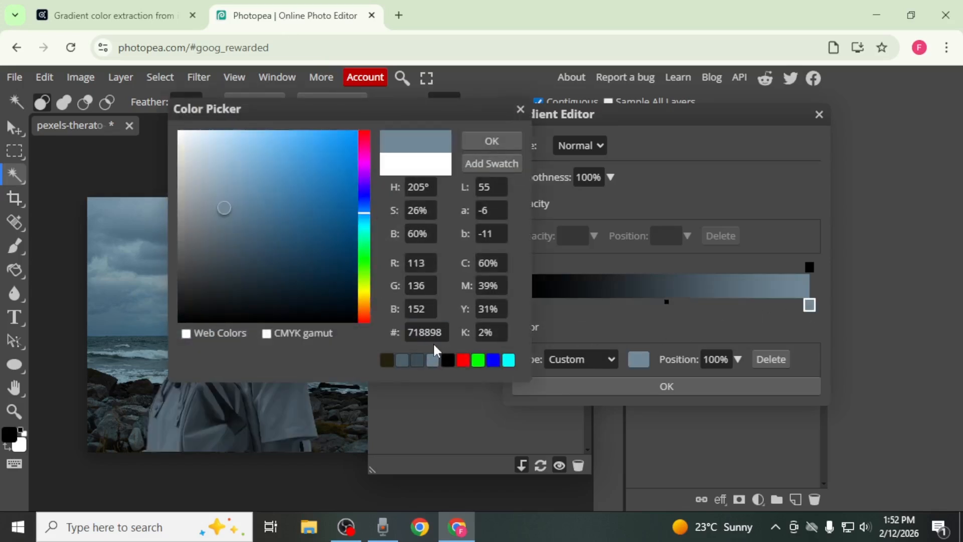
left_click(423, 316)
double_click(423, 312)
left_click(489, 143)
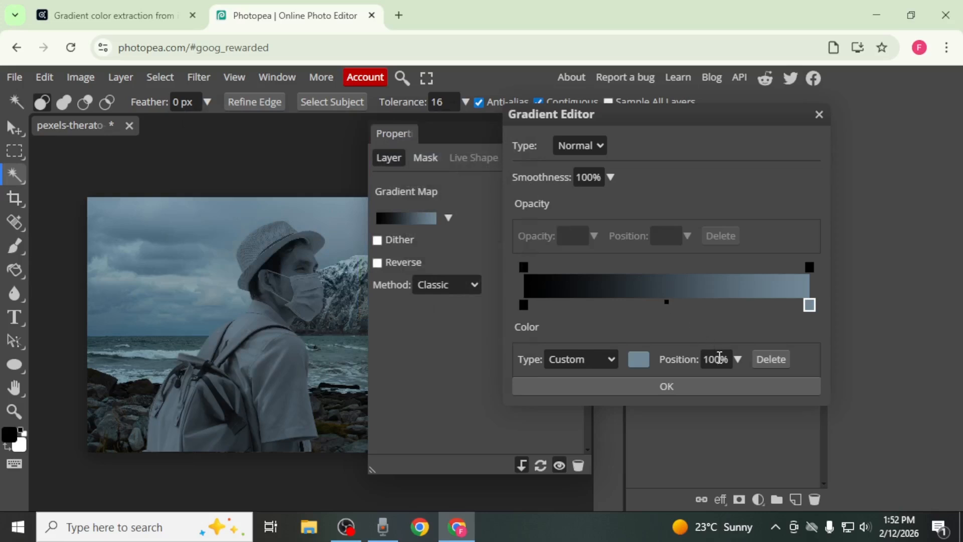
Set the position of the #718898 color stop to 152%.
left_click(719, 357)
double_click(720, 358)
type("152")
key("Return")
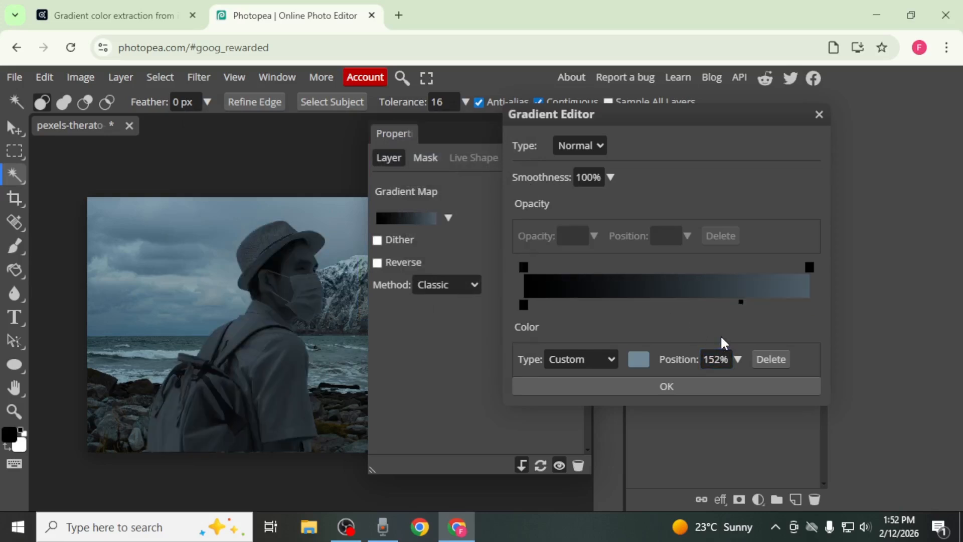
Set the gradient's black stop to #2B383E, copied from the second Adobe Color swatch.
left_click(141, 7)
mouse_move(311, 333)
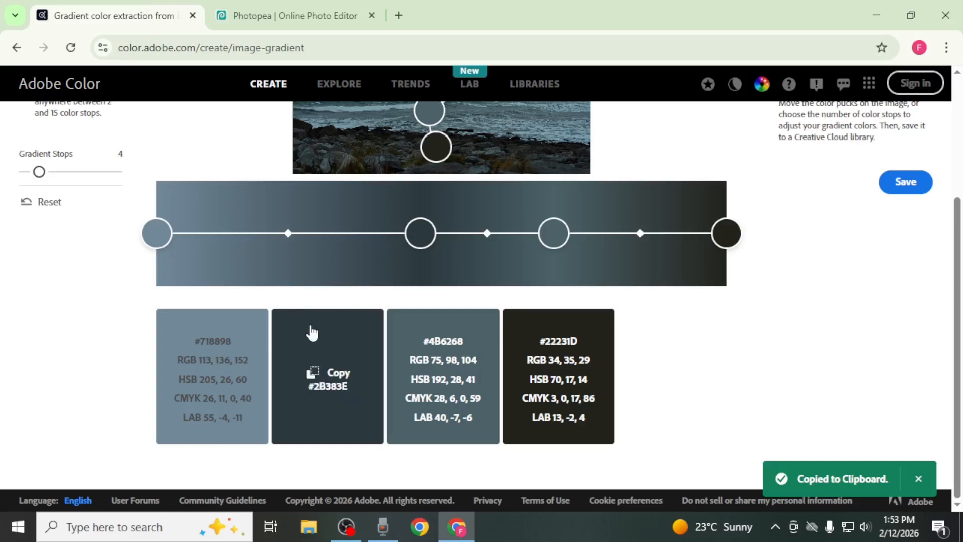
left_click(330, 356)
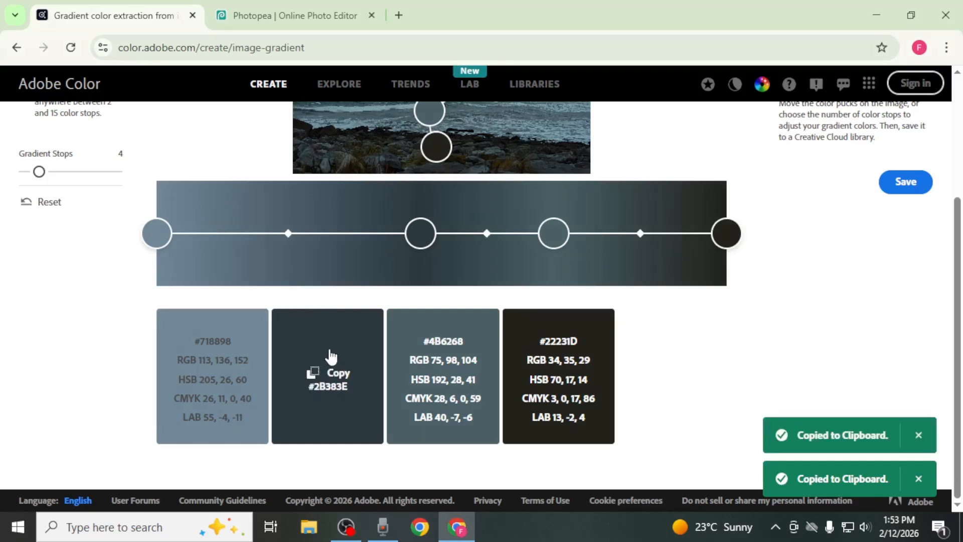
left_click(306, 11)
double_click(523, 304)
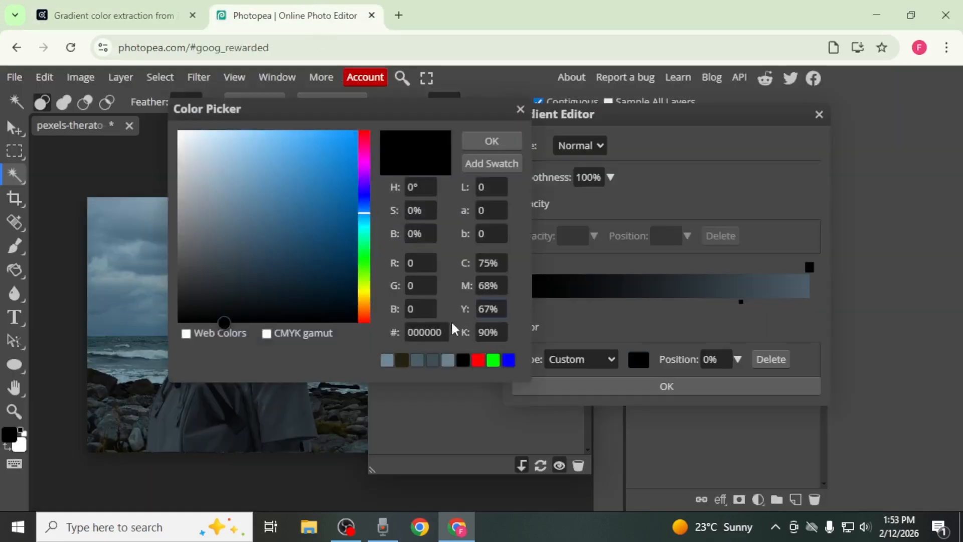
left_click(444, 330)
key("ctrl+v")
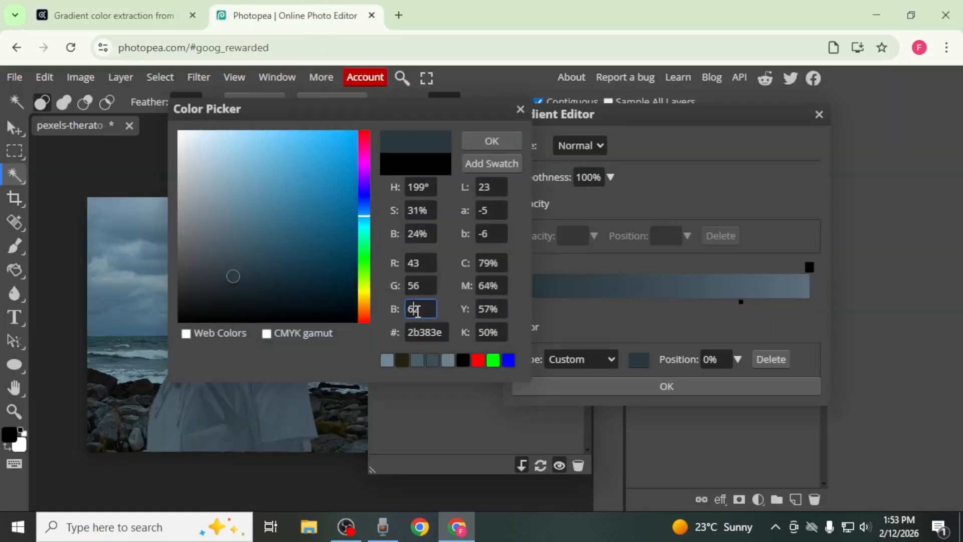
left_click(491, 141)
Set the position of the #2B383E color stop to 62%.
double_click(707, 359)
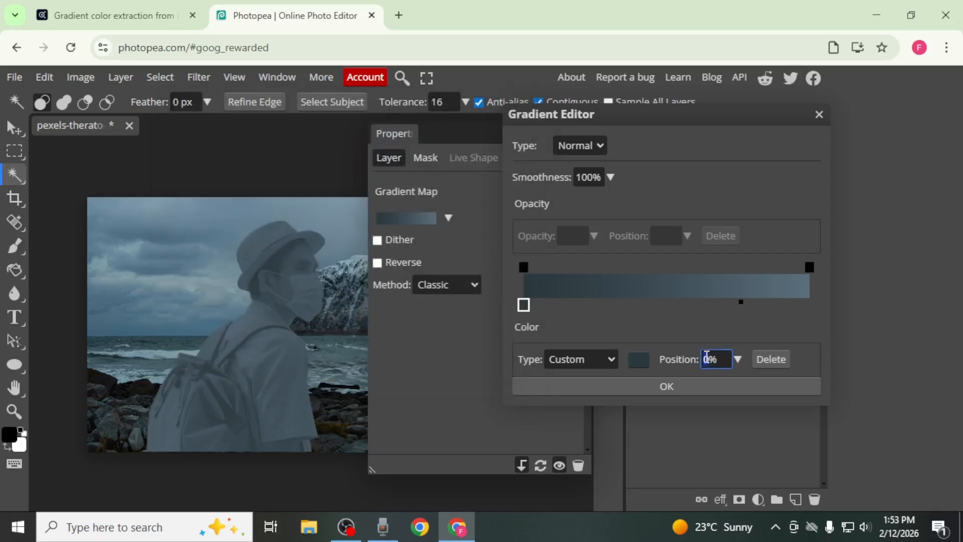
type("62")
key("Return")
Add gradient stops for the remaining Adobe Color swatches, #4B6268 and #22231D, with the #22231D stop at 23%, and accept the gradient.
left_click(161, 11)
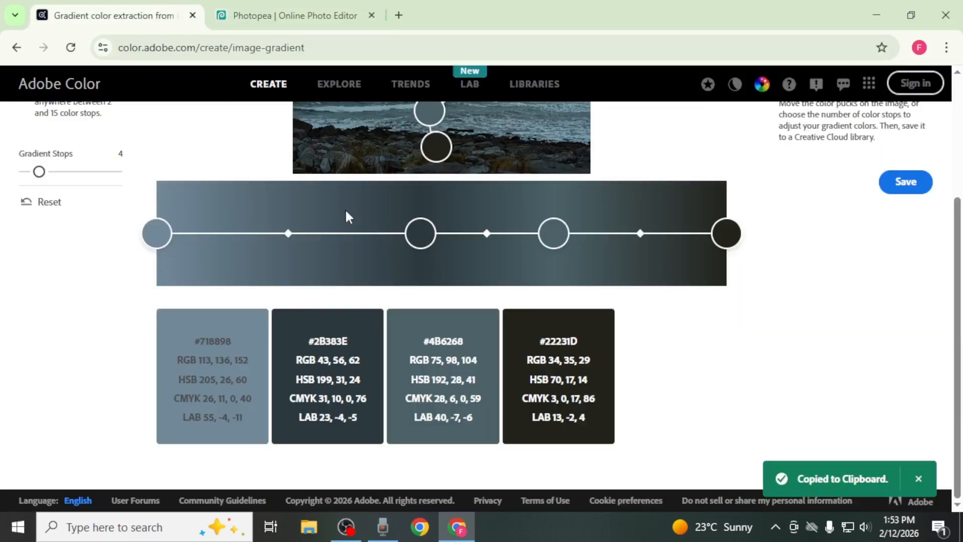
left_click(316, 11)
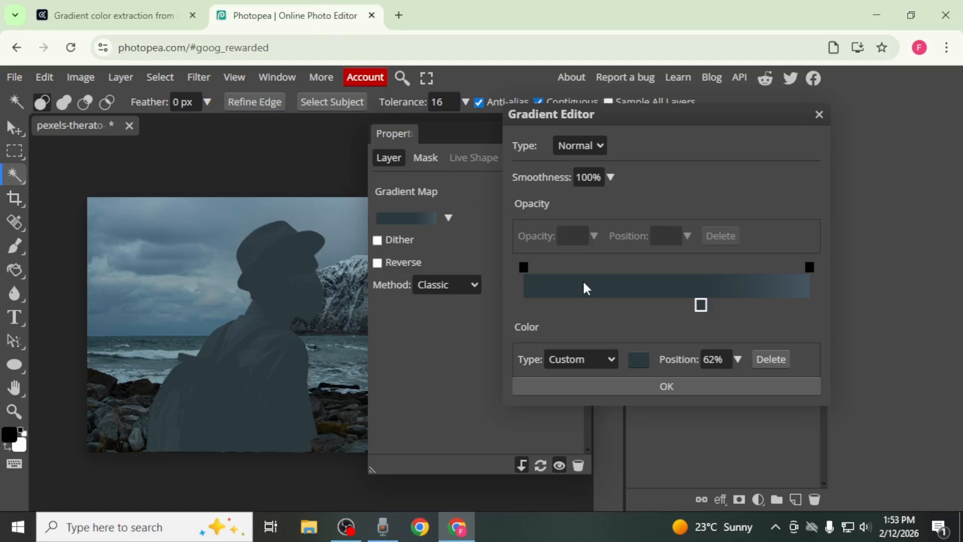
left_click(620, 304)
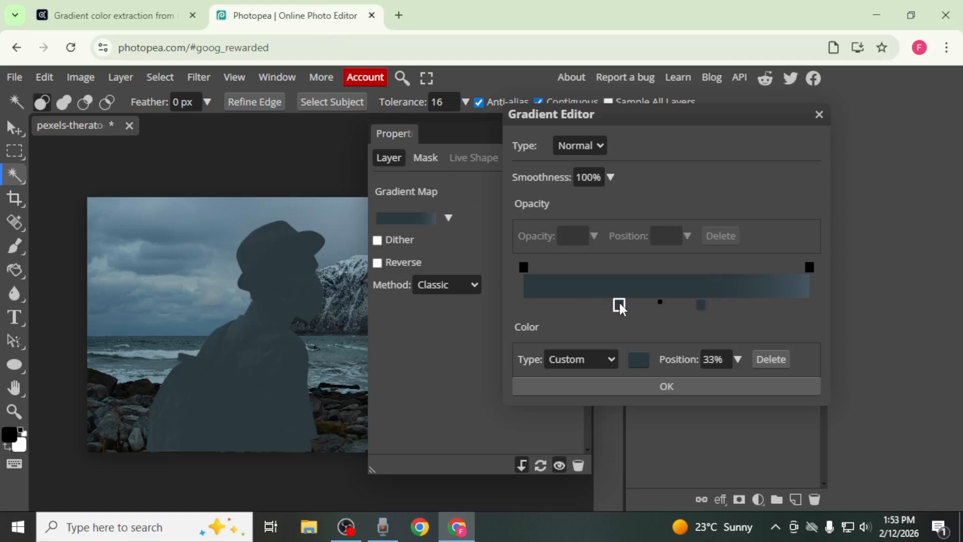
double_click(620, 306)
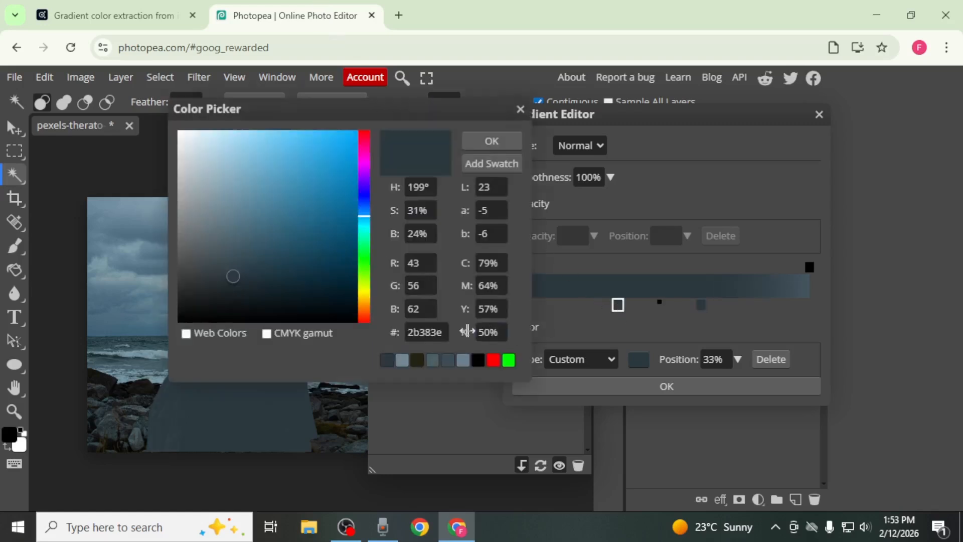
left_click(432, 330)
key("ctrl+v")
left_click(443, 307)
left_click(432, 307)
left_click(492, 141)
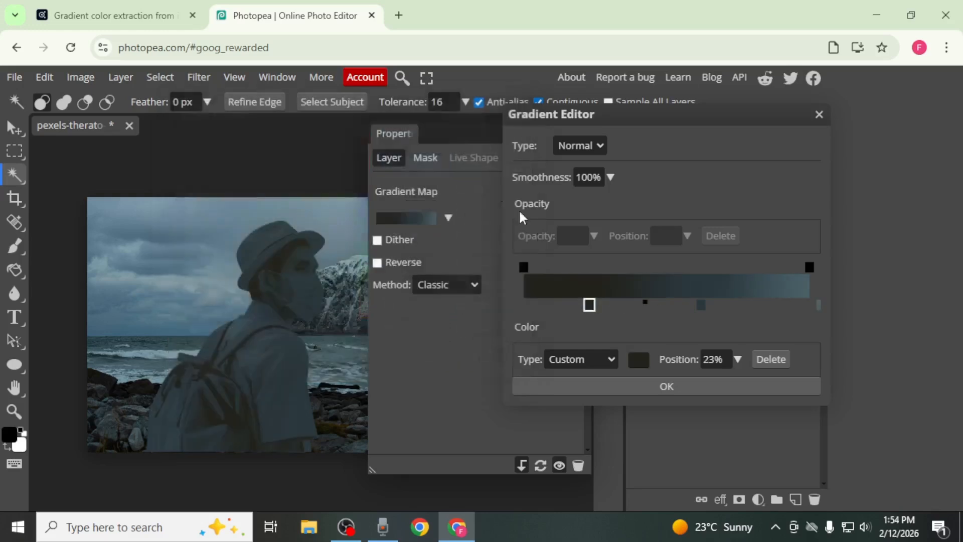
left_click(666, 387)
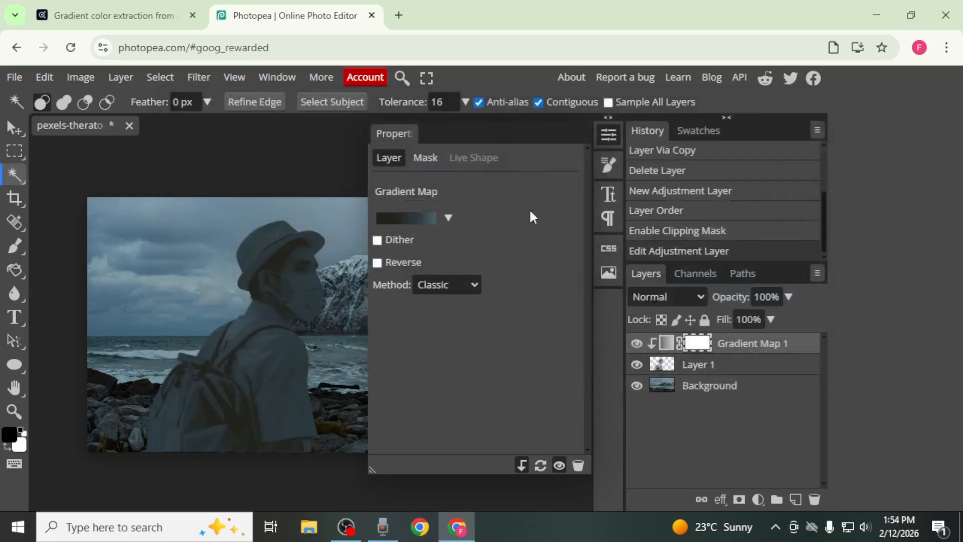
Close the gradient map's properties and set its layer to Soft Light blending at 100% opacity.
right_click(408, 133)
left_click(421, 144)
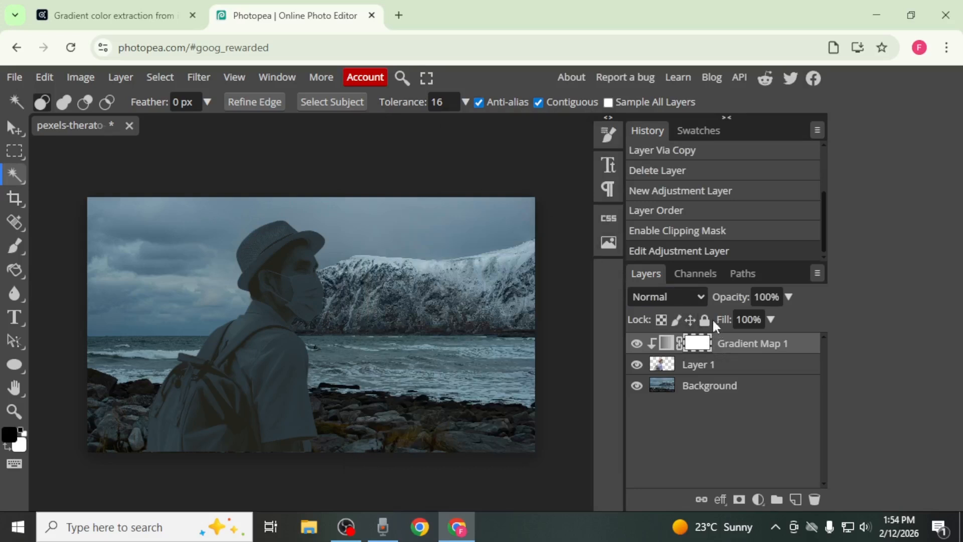
left_click(703, 296)
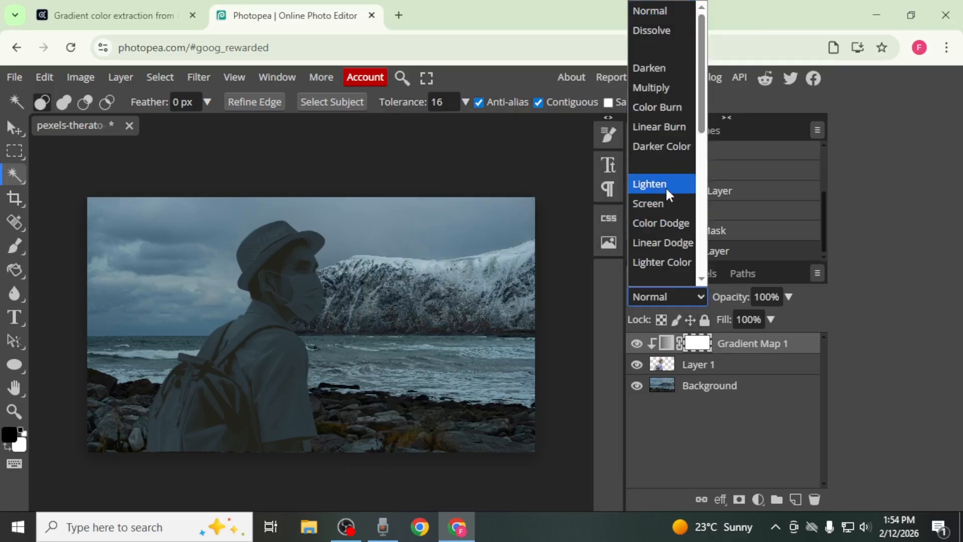
scroll(665, 186, "down", 3)
left_click(655, 169)
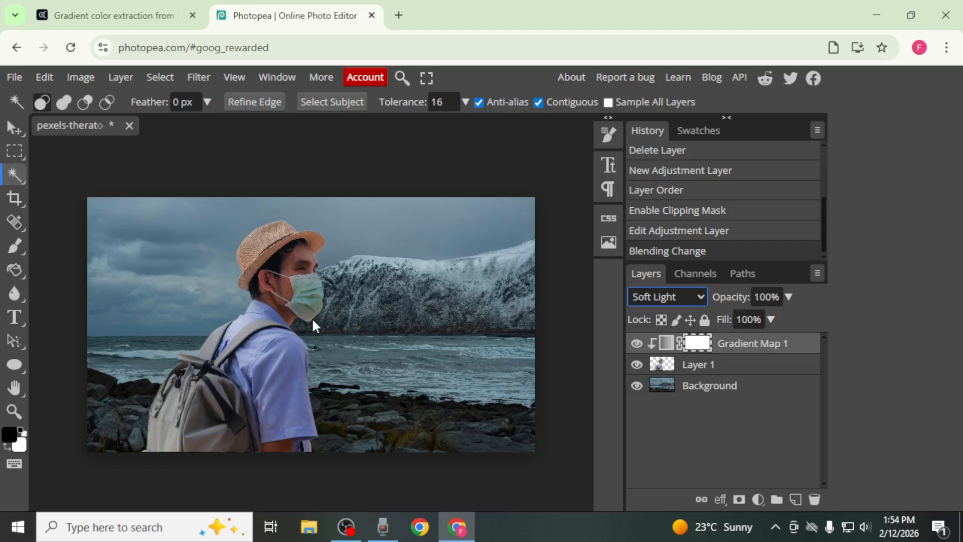
left_click(790, 296)
mouse_move(791, 319)
left_mouse_down()
mouse_move(727, 324)
mouse_move(801, 333)
left_mouse_up()
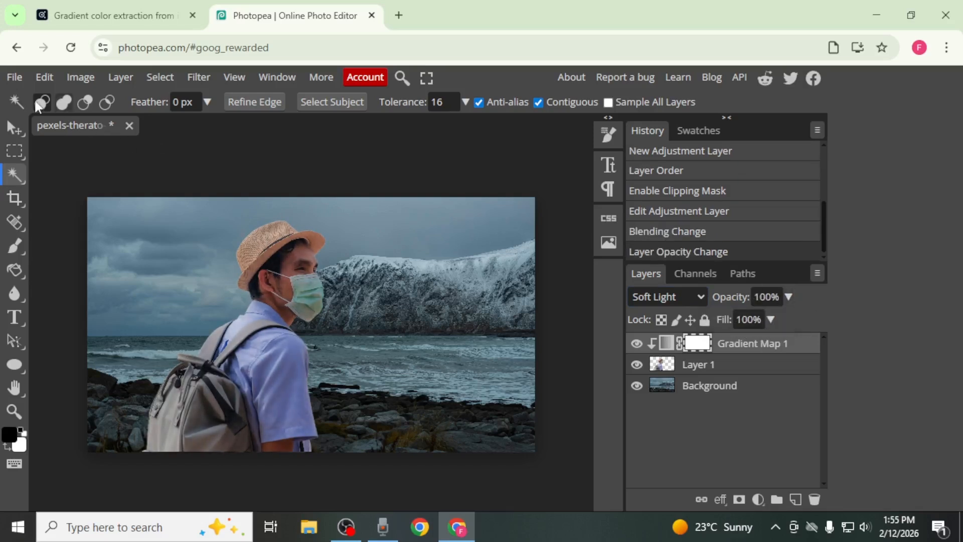
Move the cut-out man toward the seascape's left edge and compare the image with the gradient map hidden and shown.
left_click(14, 128)
left_click_drag(280, 333, 228, 333)
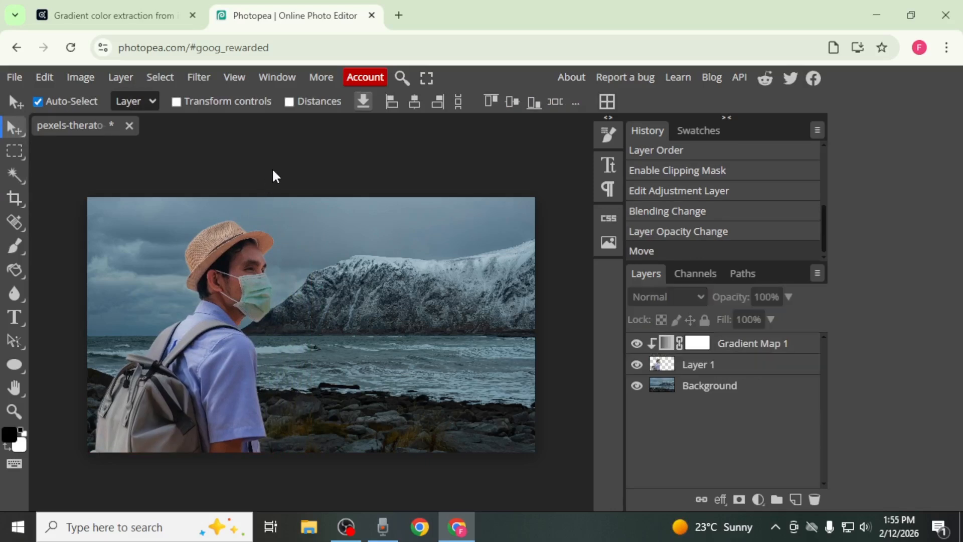
left_click(635, 345)
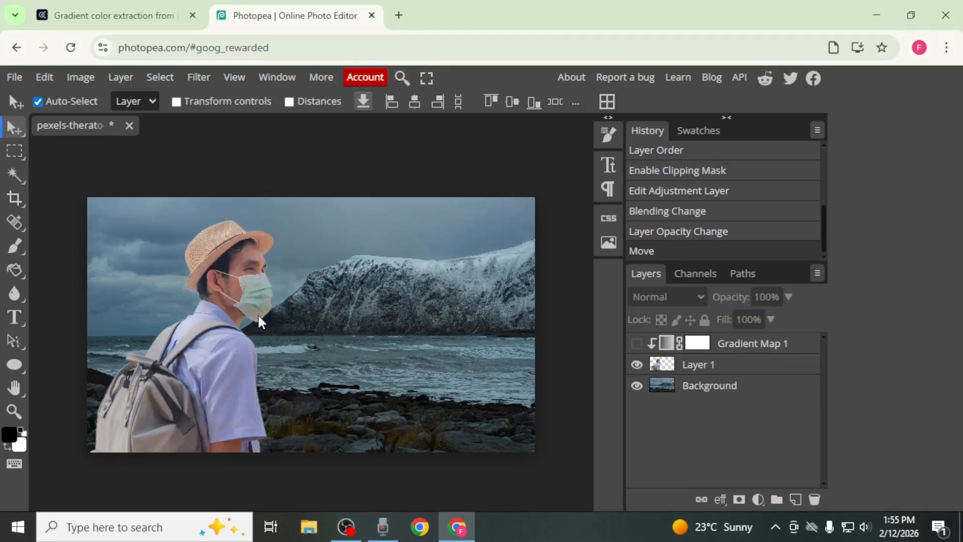
left_click(636, 344)
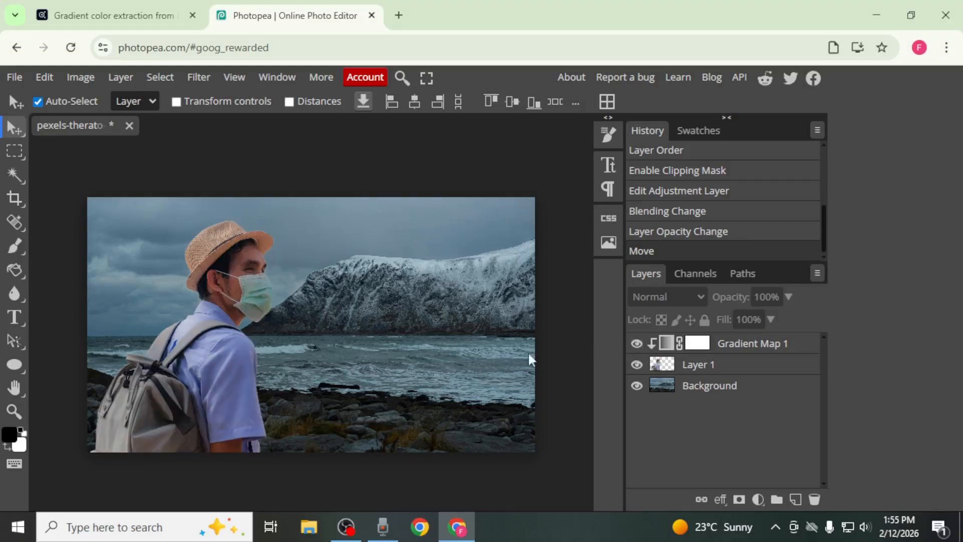